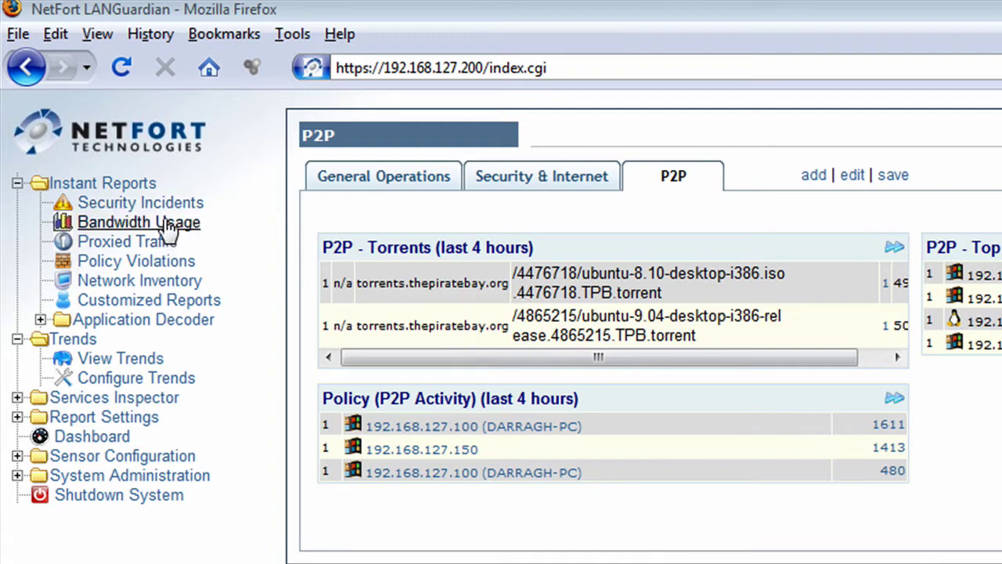
Run the Traffic (top web sites, by uri) bandwidth report with the URI filter set to \.torrent$
click(135, 225)
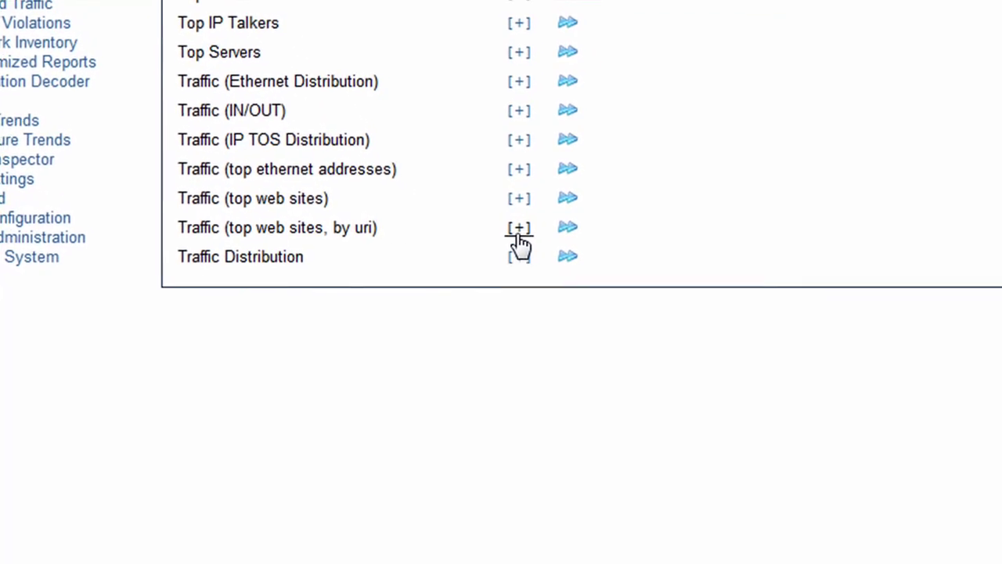
click(519, 244)
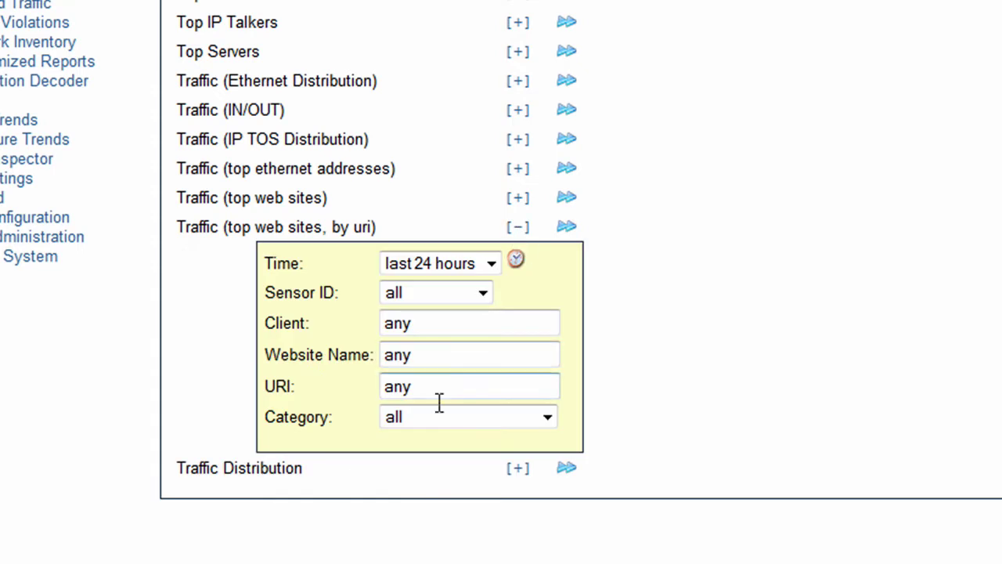
drag(435, 392, 335, 394)
text(\)
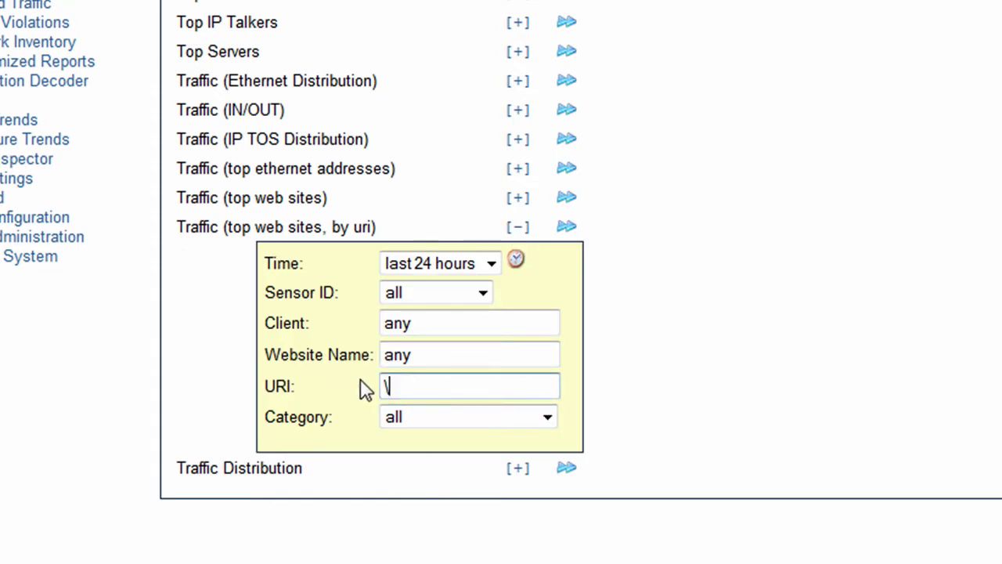
text(.torrent)
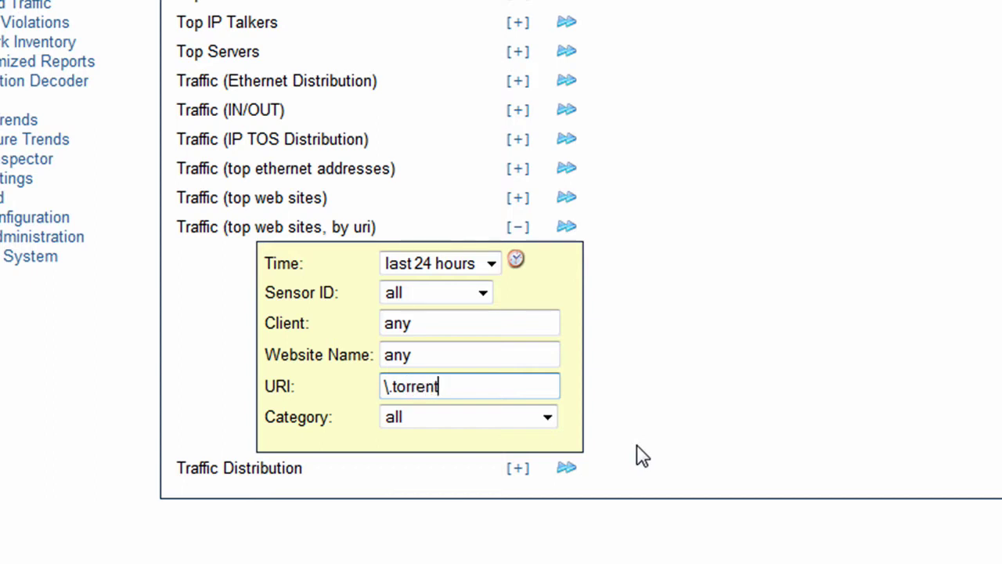
text($)
click(566, 228)
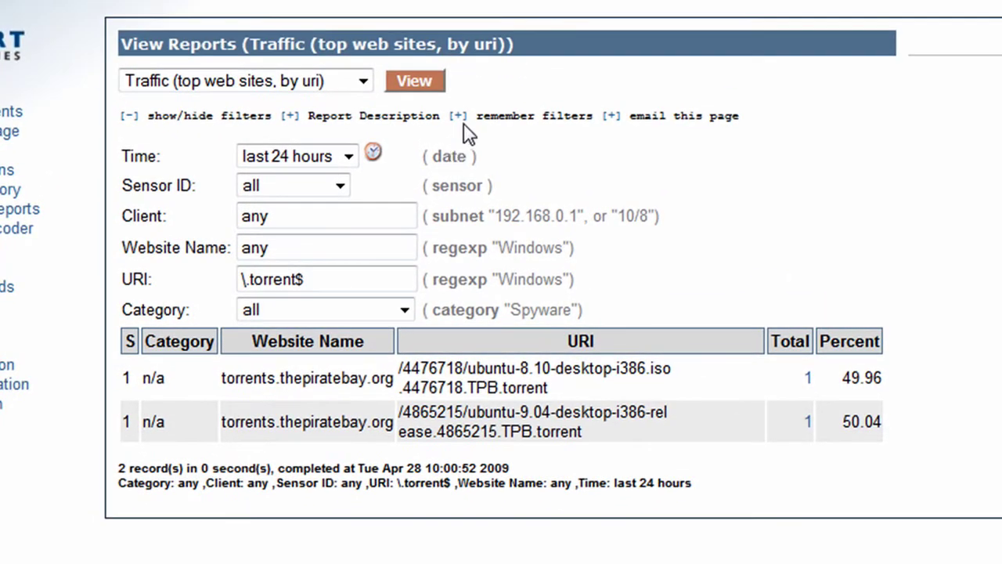
Start remembering the torrent report's filters by entering a report name that begins with T
click(494, 15)
click(297, 339)
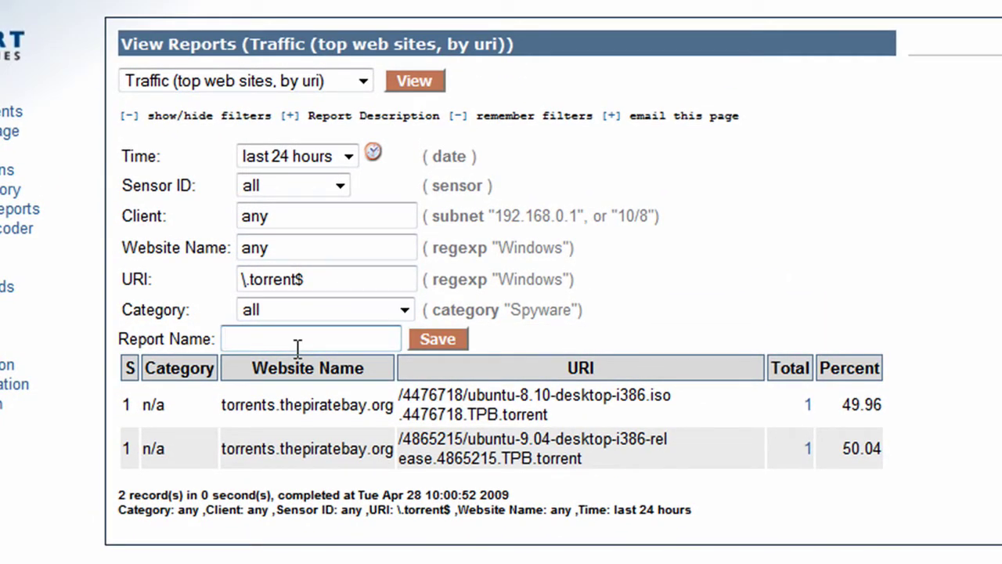
text(T)
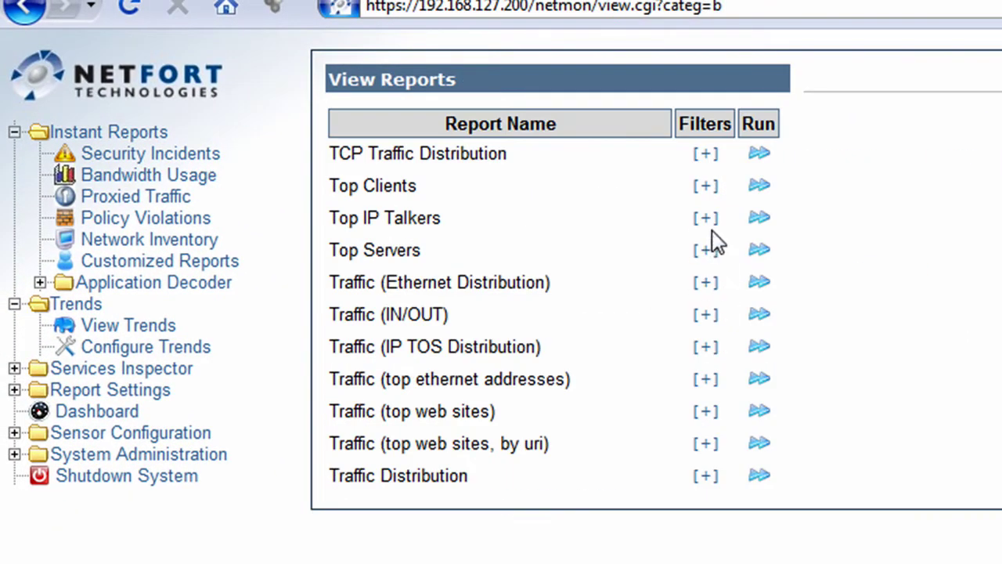
Set the Clients filter of the Top Clients report to 192.168.127.0/24
click(706, 186)
click(593, 291)
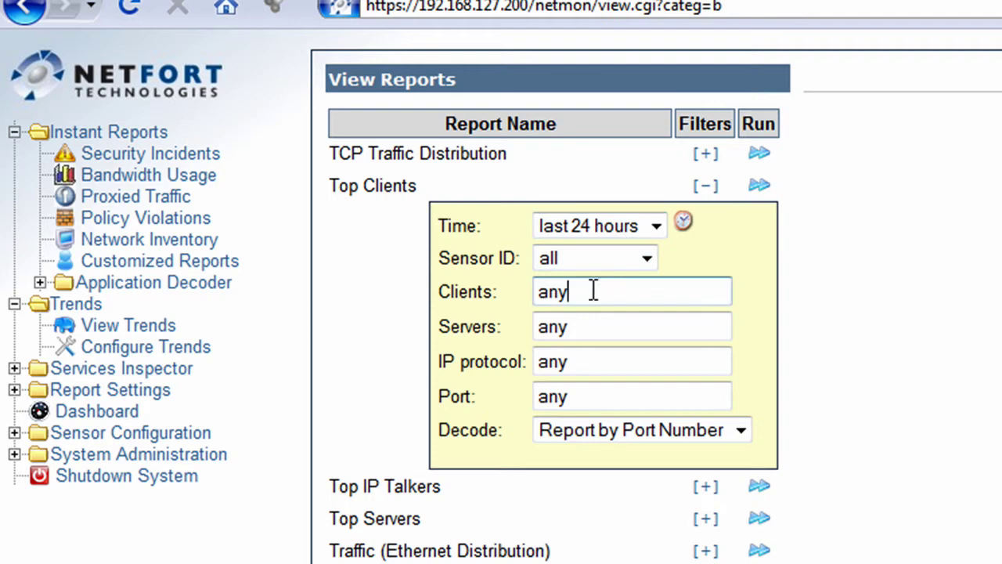
double_click(593, 292)
right_click(592, 301)
click(636, 412)
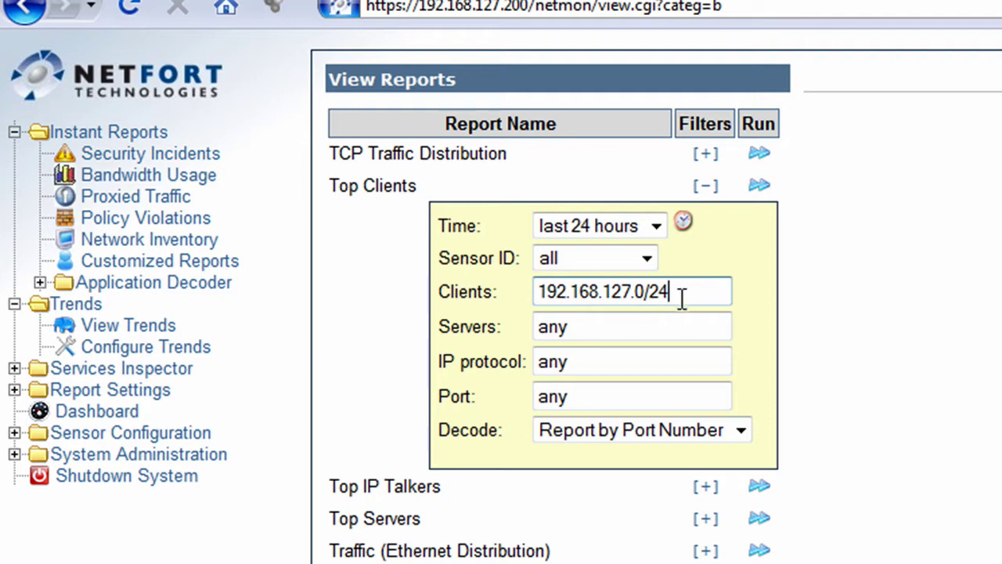
Set the Servers filter of the Top Clients report to !192.168.127.0/24, excluding the local subnet
double_click(570, 333)
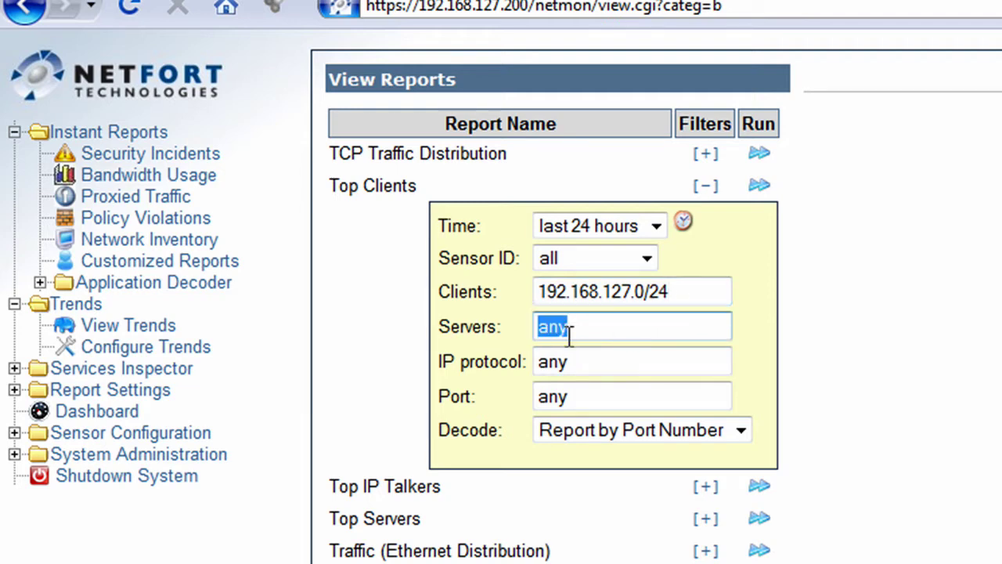
right_click(556, 332)
click(640, 451)
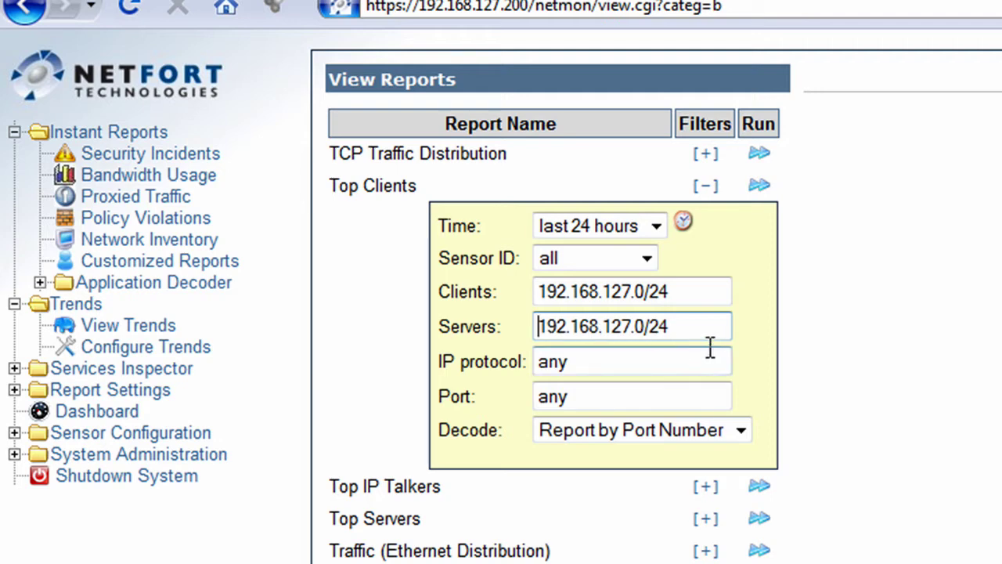
key(Home)
text(!)
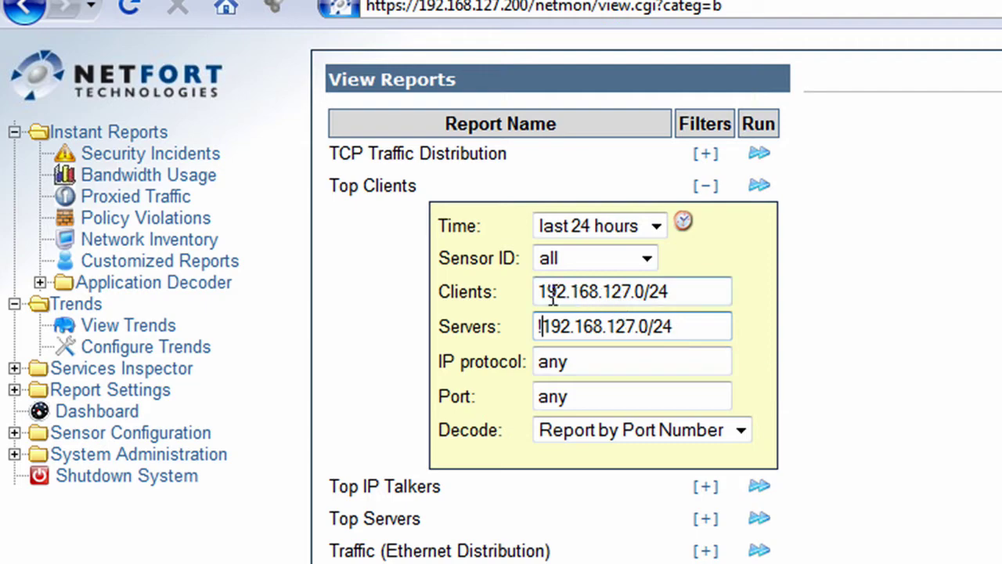
Run the filtered Top Clients report and drill down into the sessions of client 192.168.127.100
drag(552, 296, 679, 292)
click(537, 329)
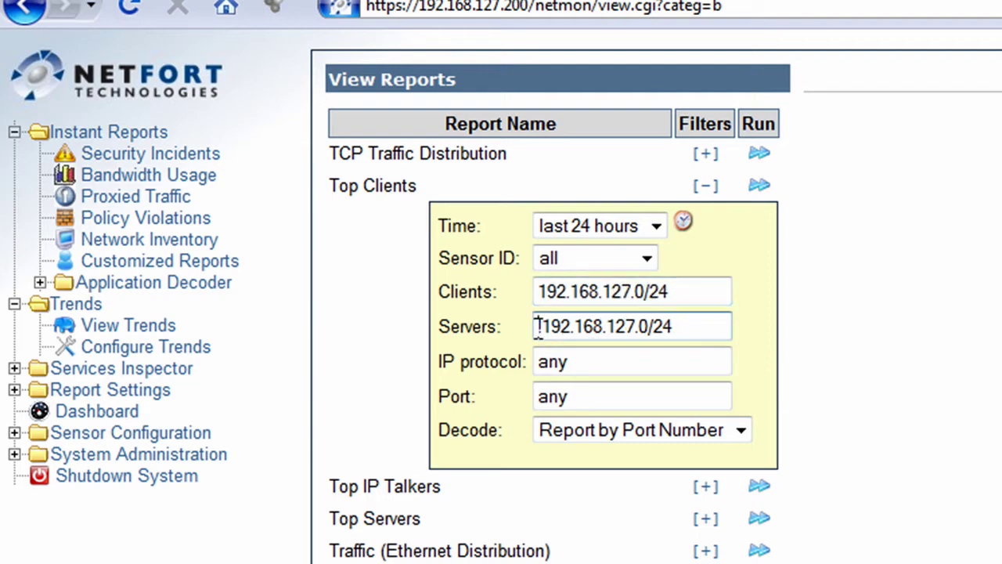
drag(537, 329, 698, 327)
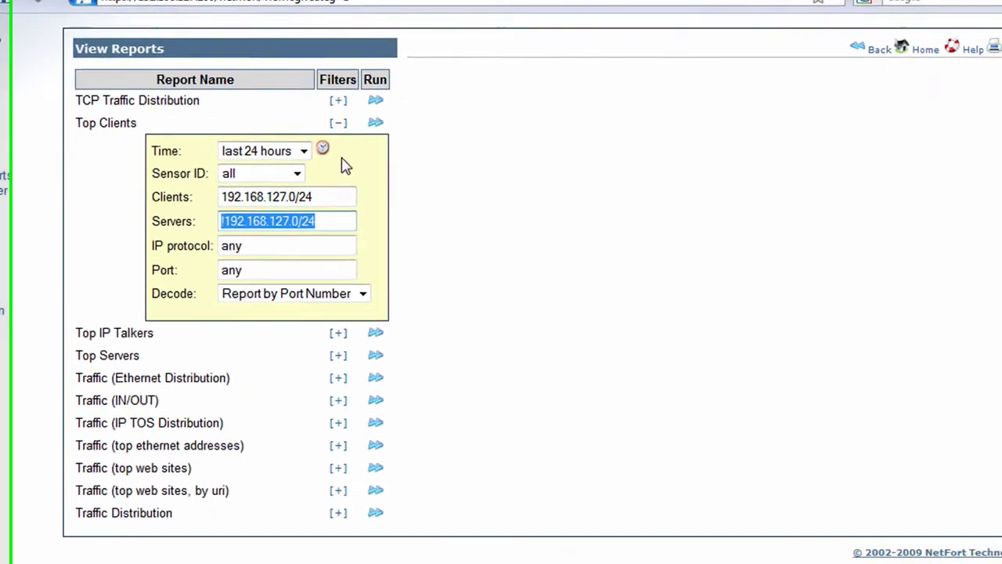
click(376, 122)
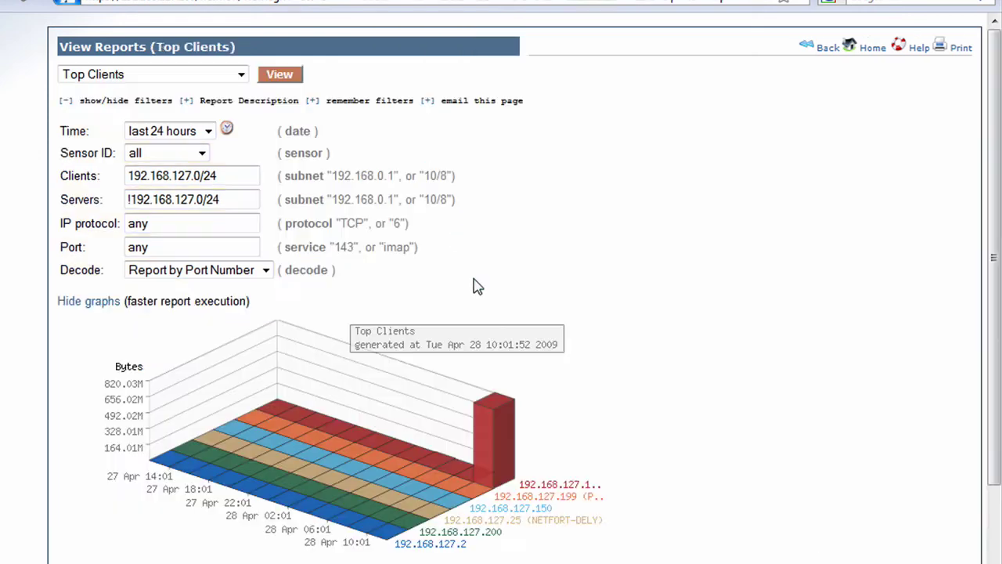
scroll(474, 286, down, 3)
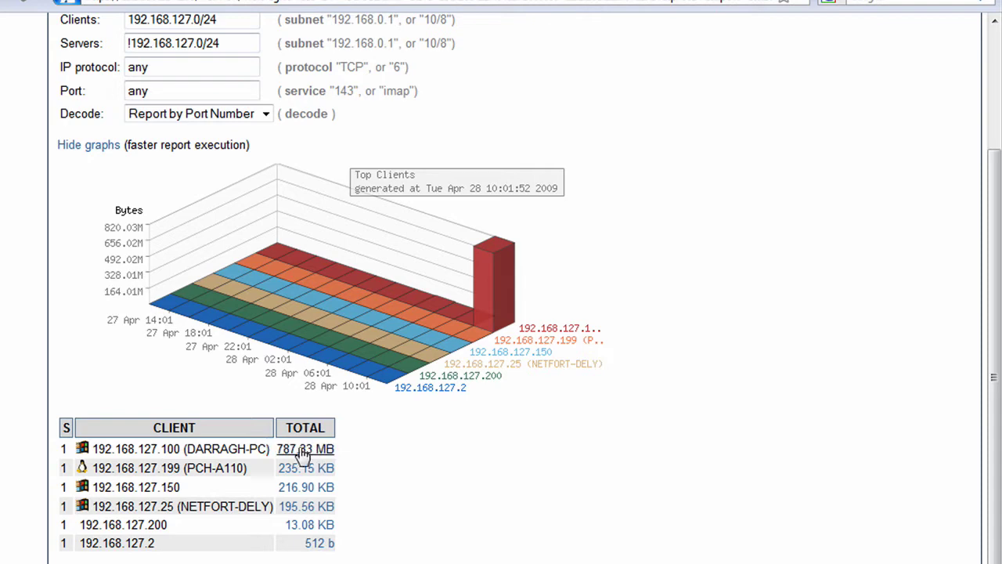
click(305, 452)
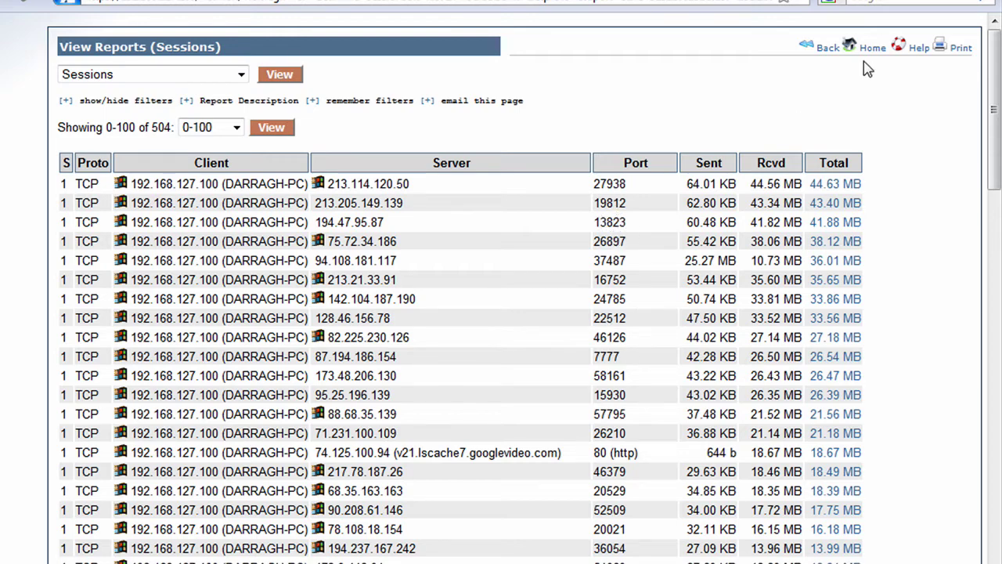
Open the P2P dashboard for editing and add P2P Trend above P2P - Torrents in the first column
click(849, 50)
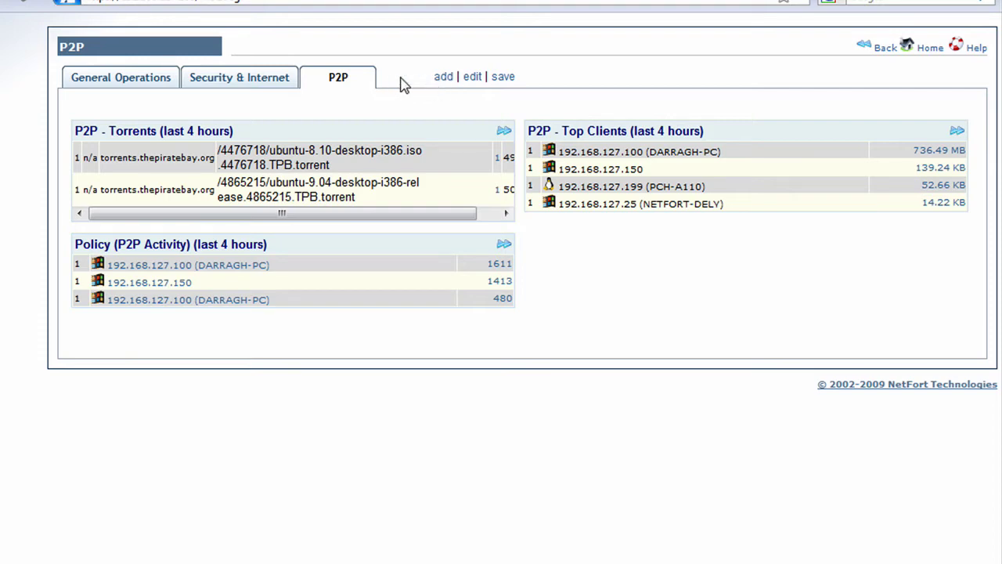
click(473, 78)
drag(400, 99, 341, 99)
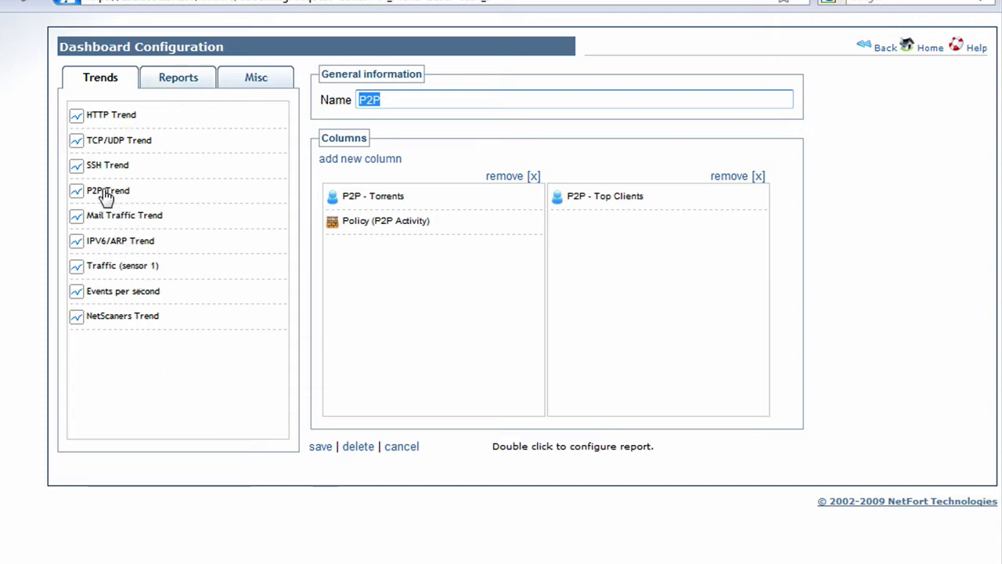
drag(105, 197, 369, 196)
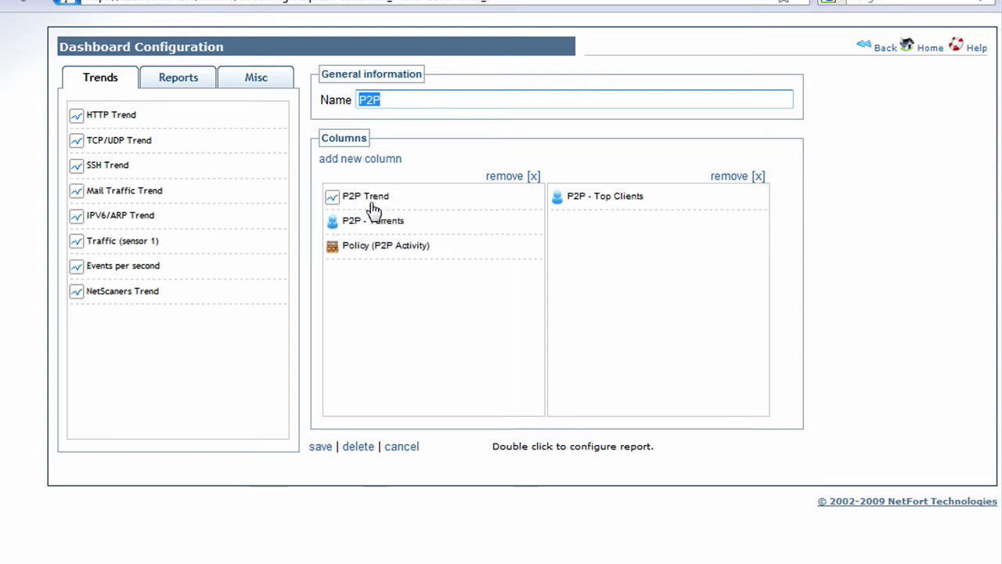
Examine the reports available for the dashboard and the runtime options of P2P - Torrents
click(180, 81)
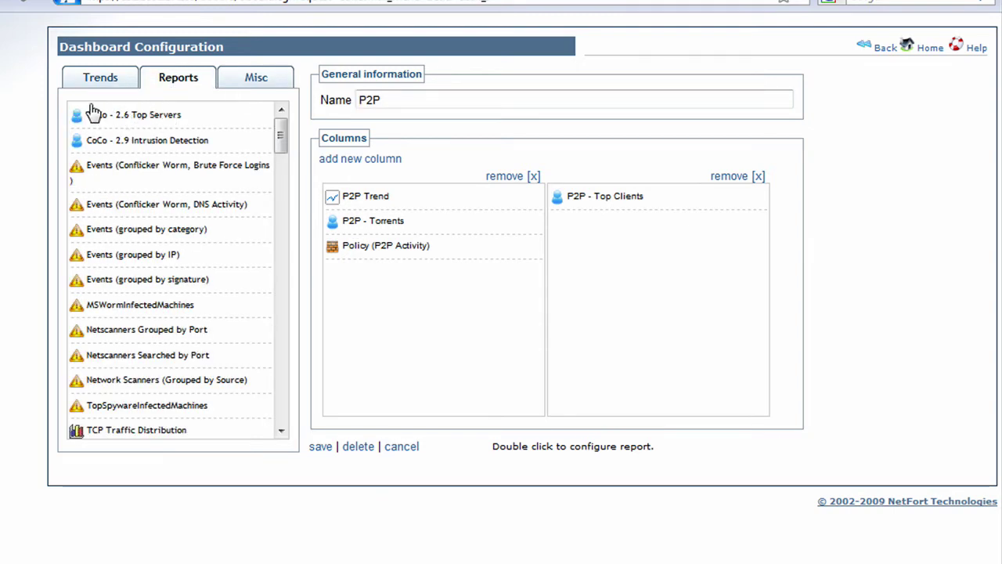
mouse_move(114, 121)
mouse_down()
mouse_move(369, 224)
mouse_move(130, 117)
mouse_up()
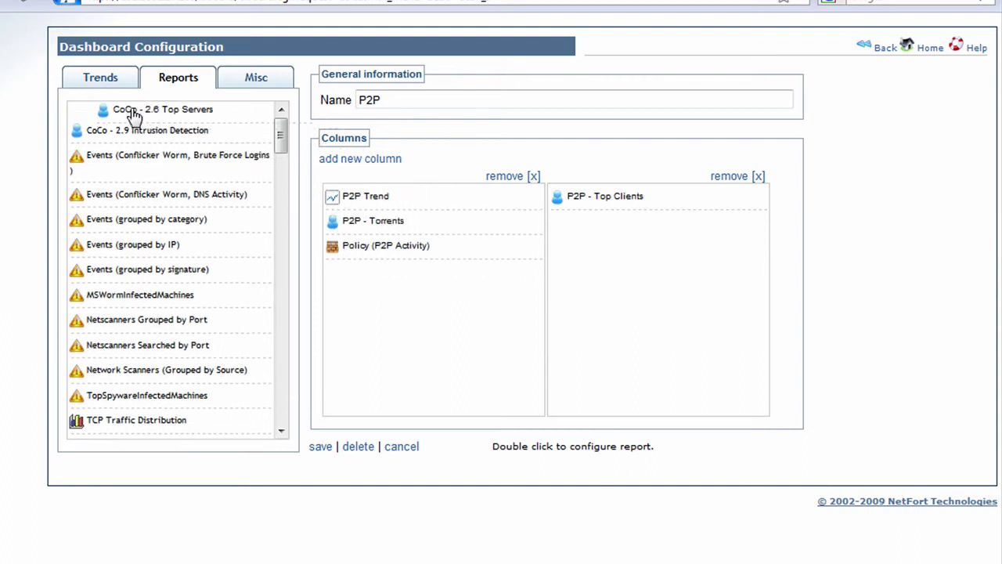
double_click(358, 226)
click(376, 310)
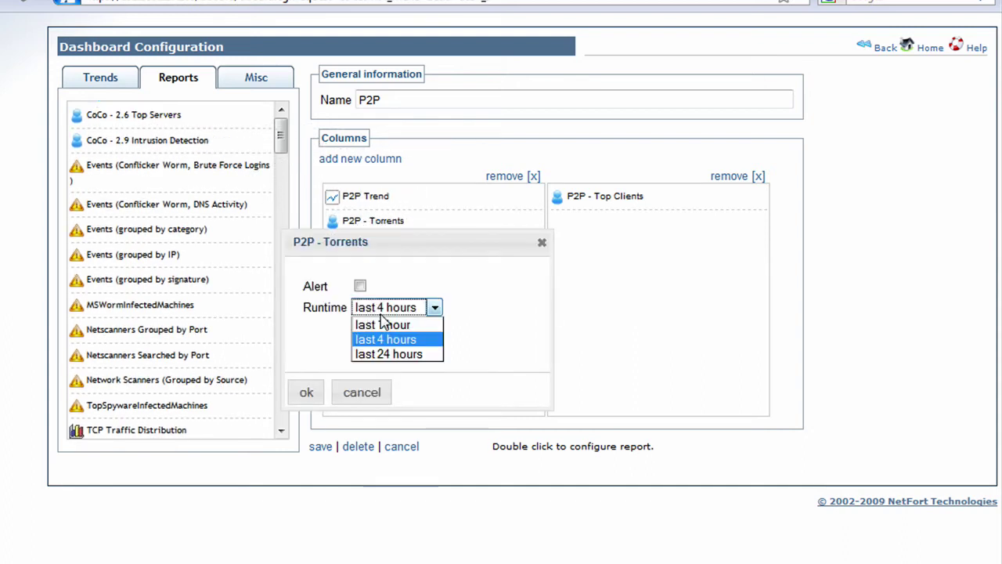
click(303, 395)
click(304, 396)
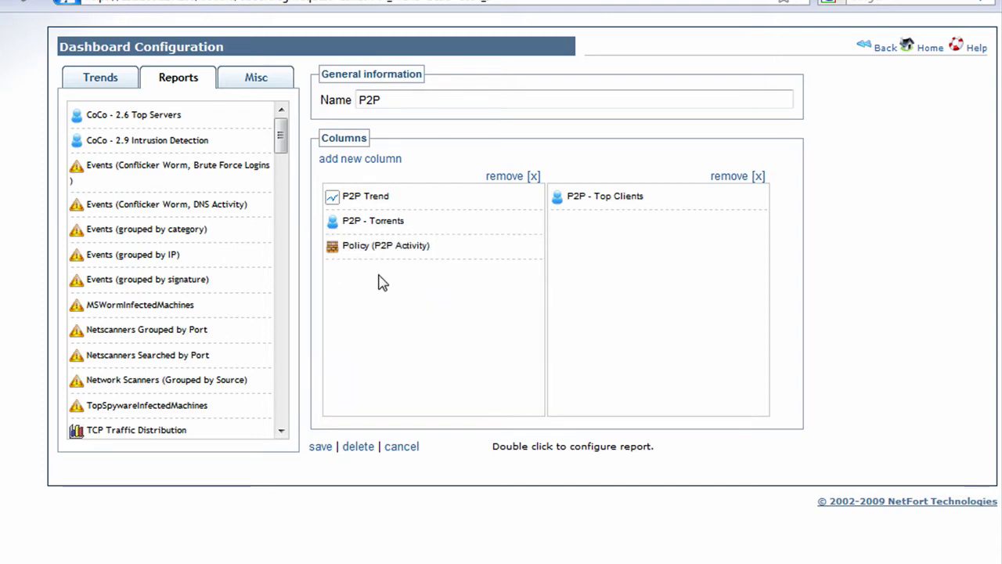
Check the P2P - Top Clients report settings and save the P2P dashboard
drag(282, 136, 293, 211)
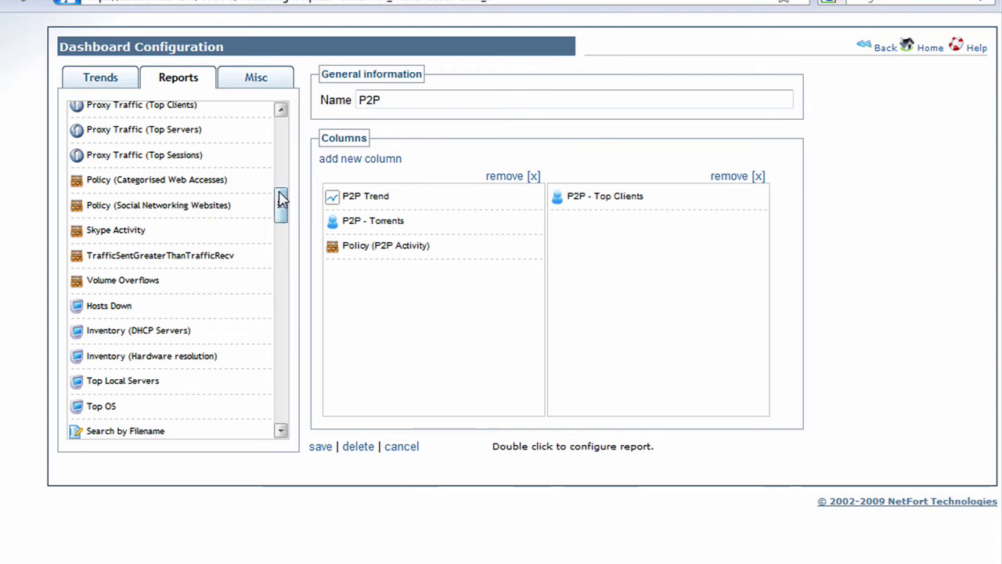
drag(280, 195, 297, 129)
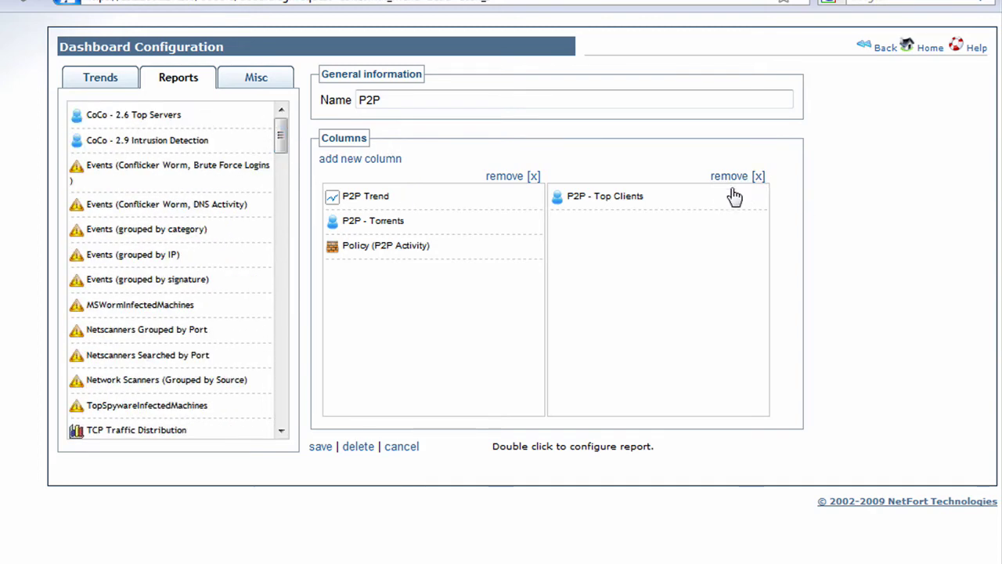
double_click(611, 203)
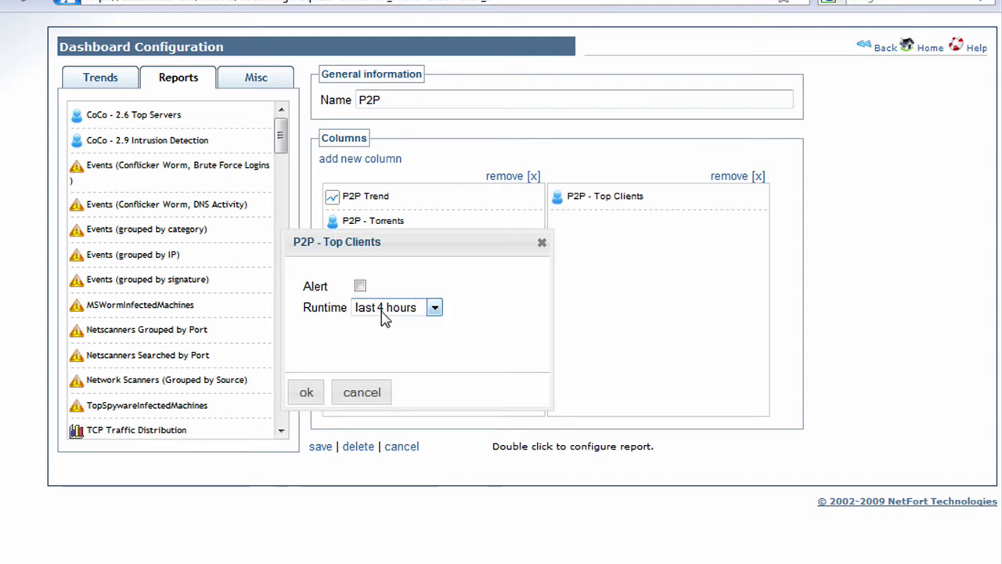
click(308, 401)
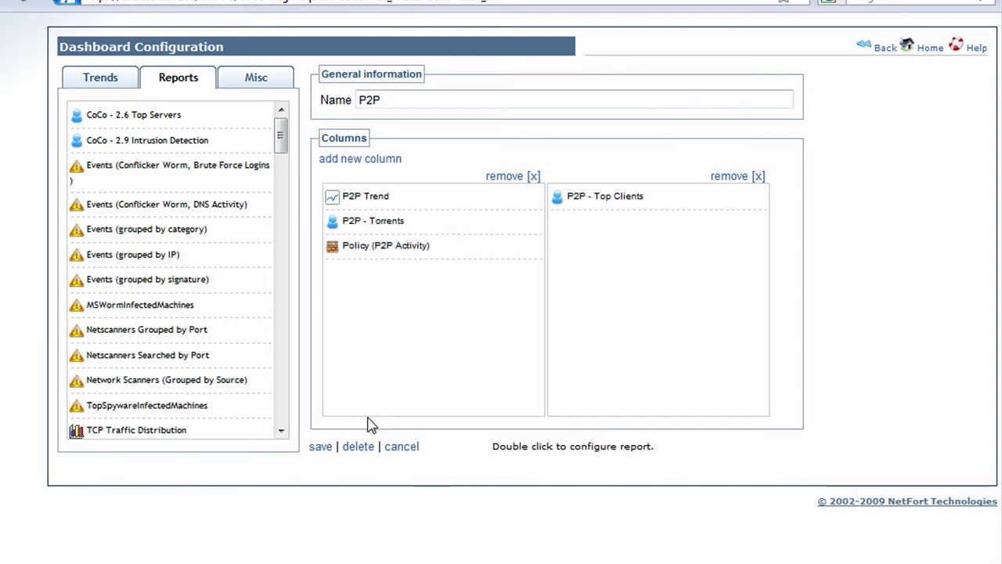
click(327, 451)
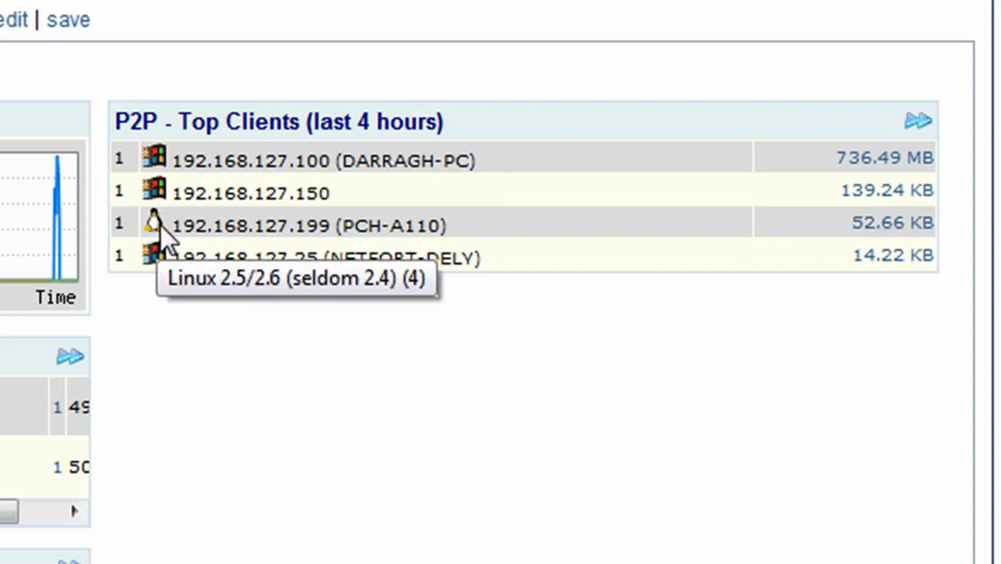
Examine the sessions of Linux client 192.168.127.199 from the P2P - Top Clients list, including their server addresses
click(893, 225)
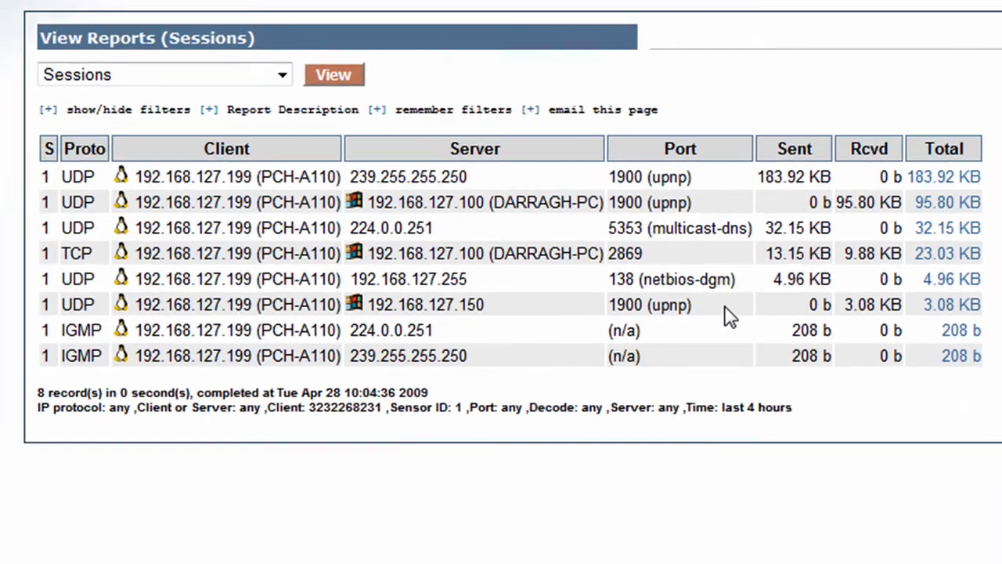
drag(468, 177, 346, 196)
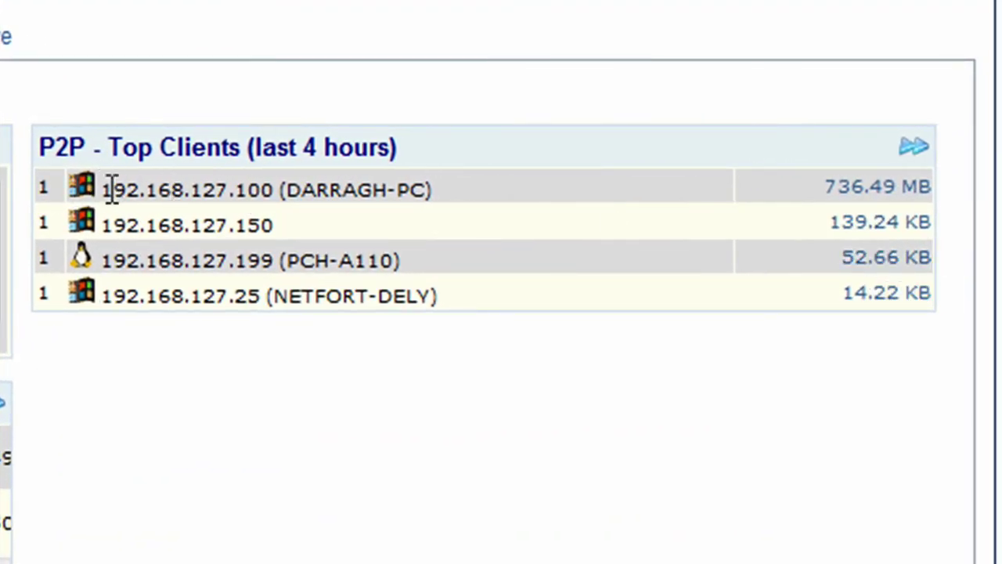
Examine the entry for client 192.168.127.100 in the P2P - Top Clients list, highlighting its address and traffic total
drag(104, 188, 787, 202)
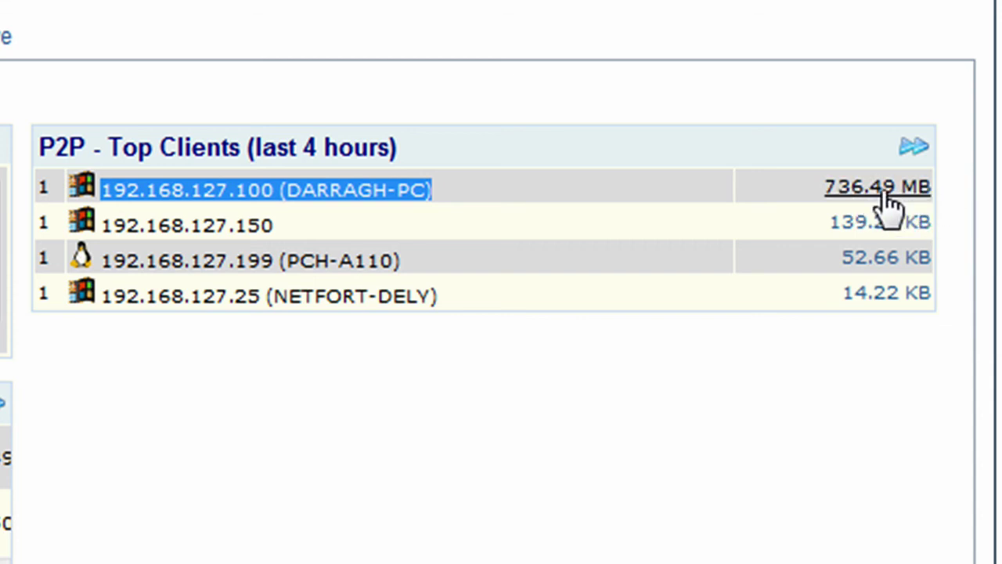
click(429, 196)
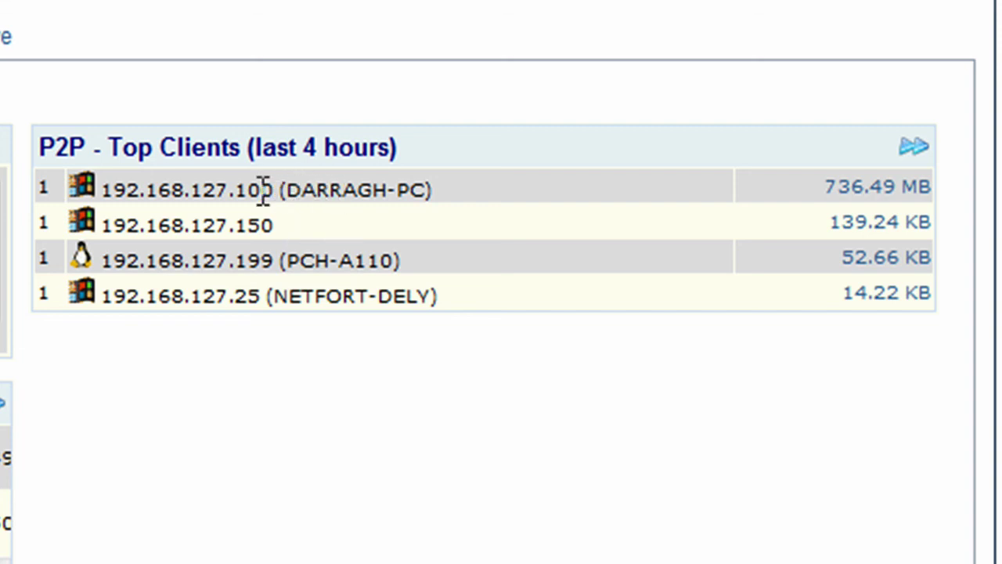
drag(122, 190, 582, 202)
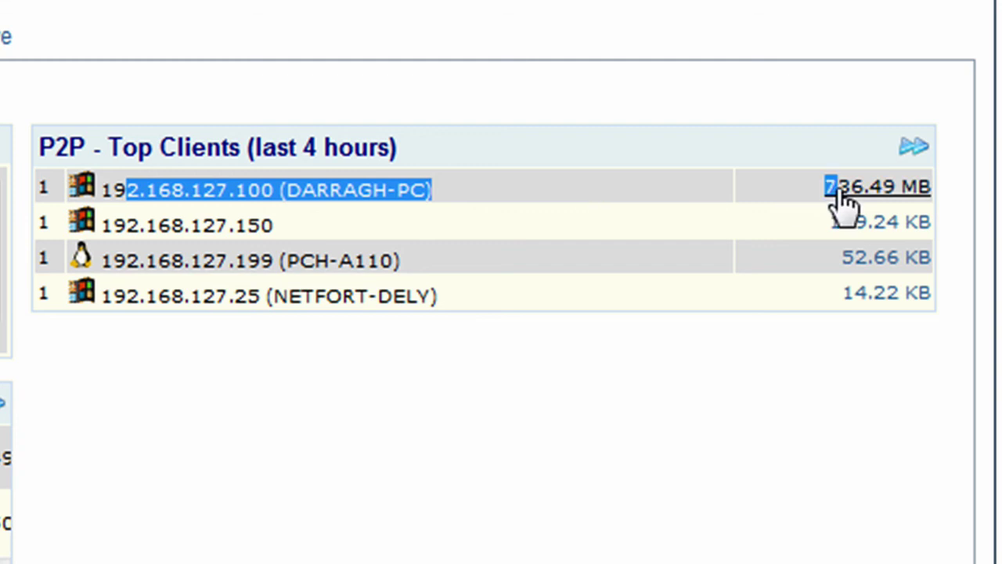